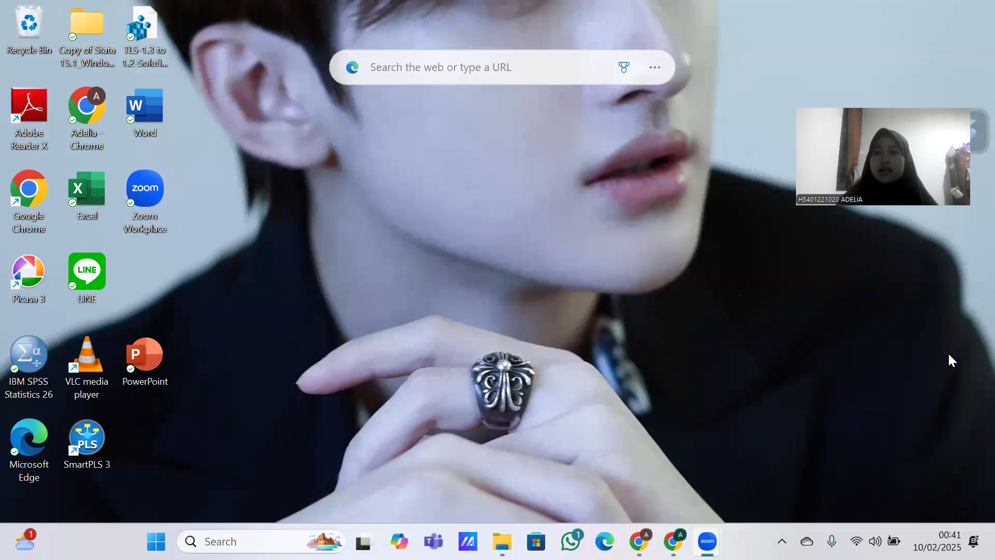
Step: Switch to the Data spreadsheet in Google Sheets and copy the Tahun and koperasi data for 2006 to 2021, range E1:F17
{"action": "left_click", "coordinate": [669, 454]}
{"action": "mouse_move", "coordinate": [647, 530]}
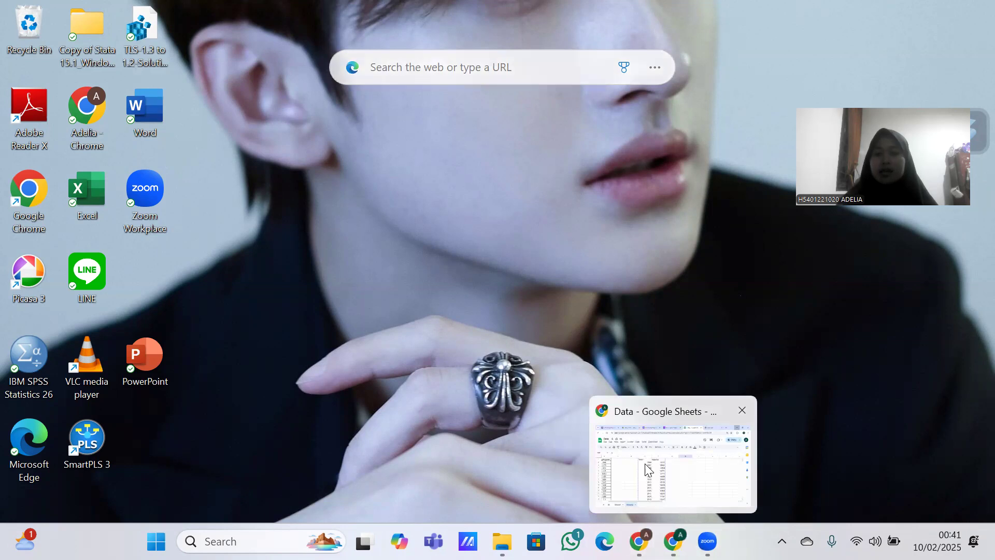
{"action": "left_click", "coordinate": [648, 469]}
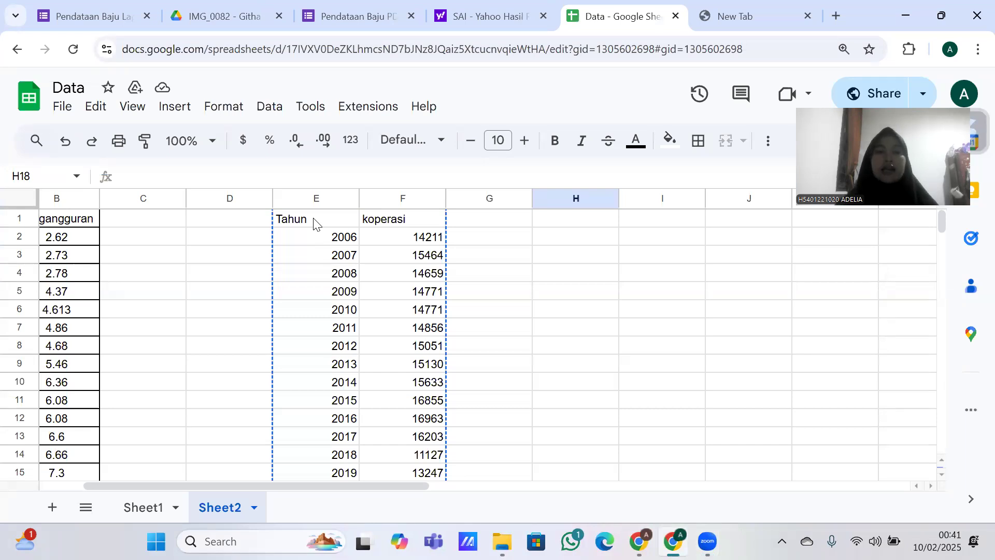
{"action": "left_click_drag", "start_coordinate": [324, 222], "coordinate": [384, 258]}
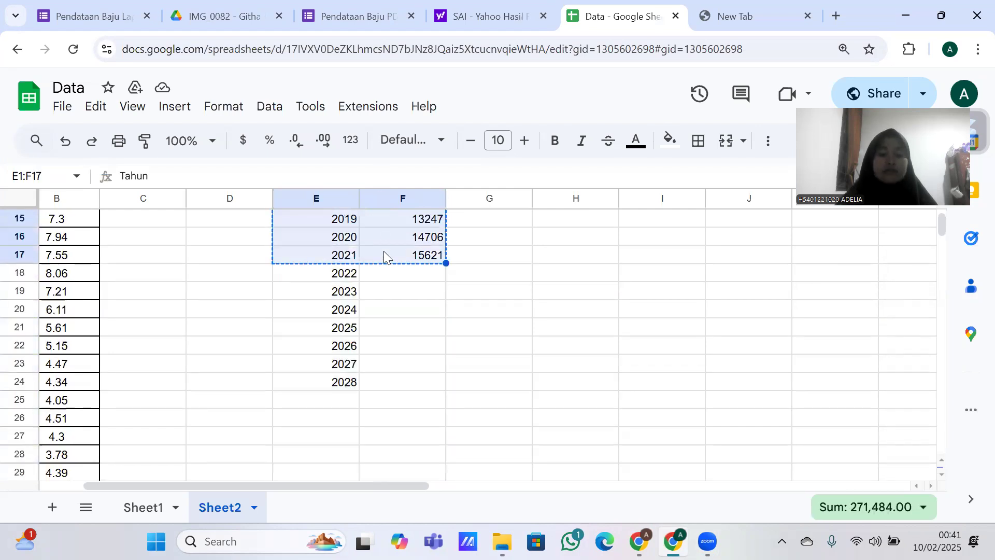
{"action": "left_click", "coordinate": [609, 311]}
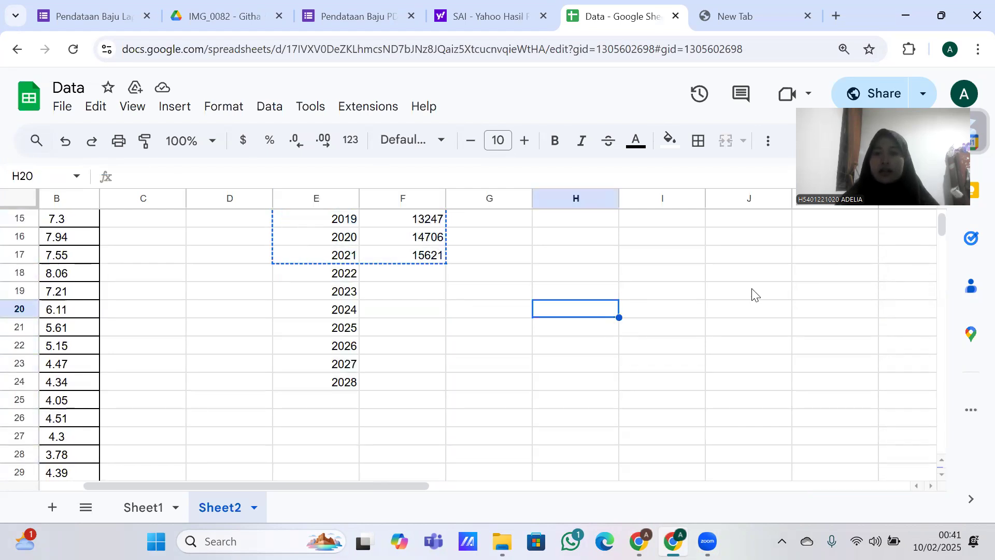
Step: Launch Stata-64 from the Stata15 folder and let it check for updates now
{"action": "left_click", "coordinate": [518, 456]}
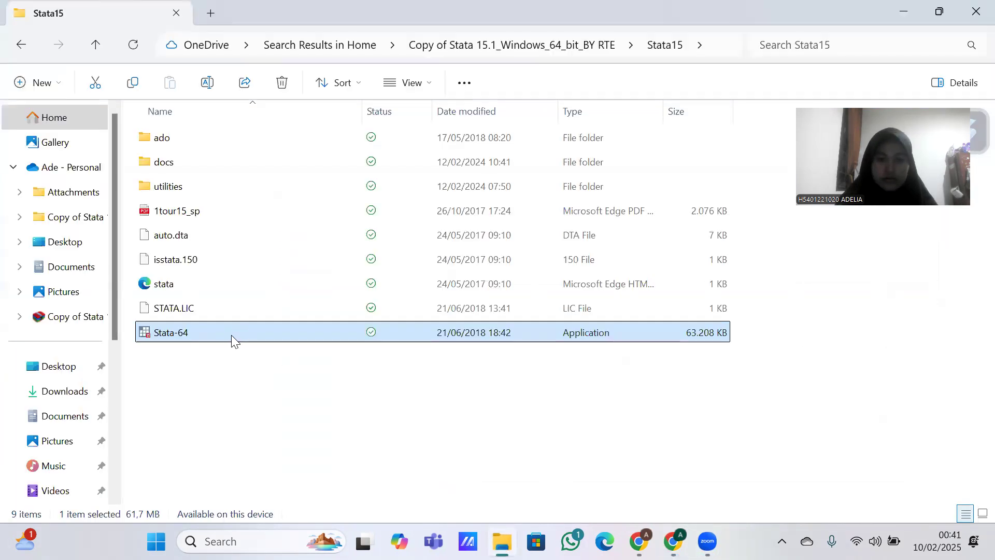
{"action": "double_click", "coordinate": [231, 335]}
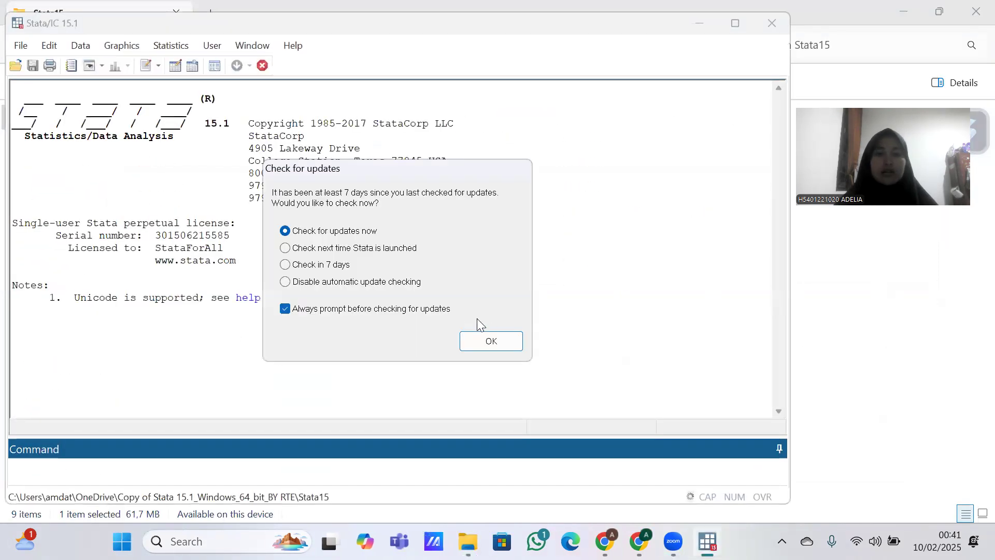
{"action": "left_click", "coordinate": [478, 341]}
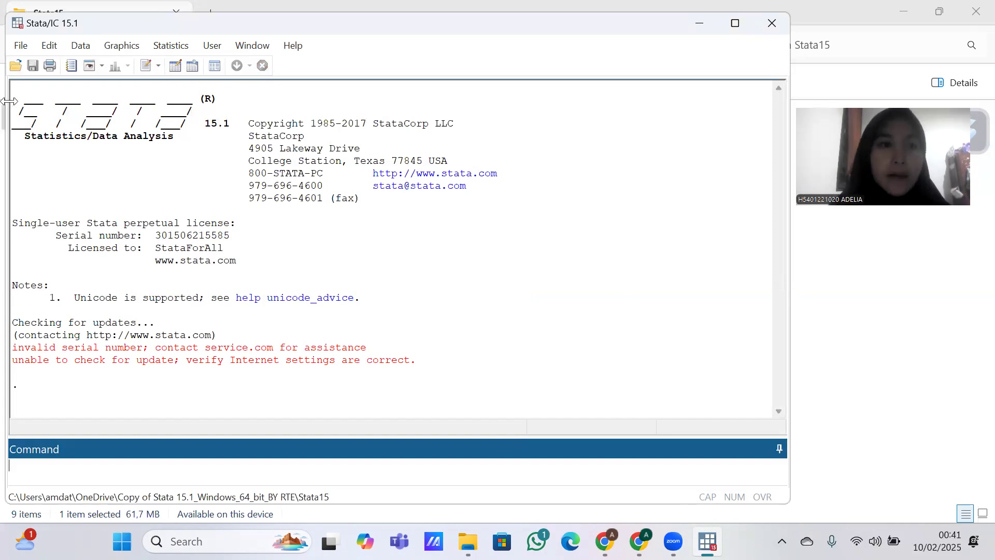
Step: Paste the copied data into the Data Editor from the first cell, treating the first row as variable names, and close the editor
{"action": "left_click", "coordinate": [175, 66]}
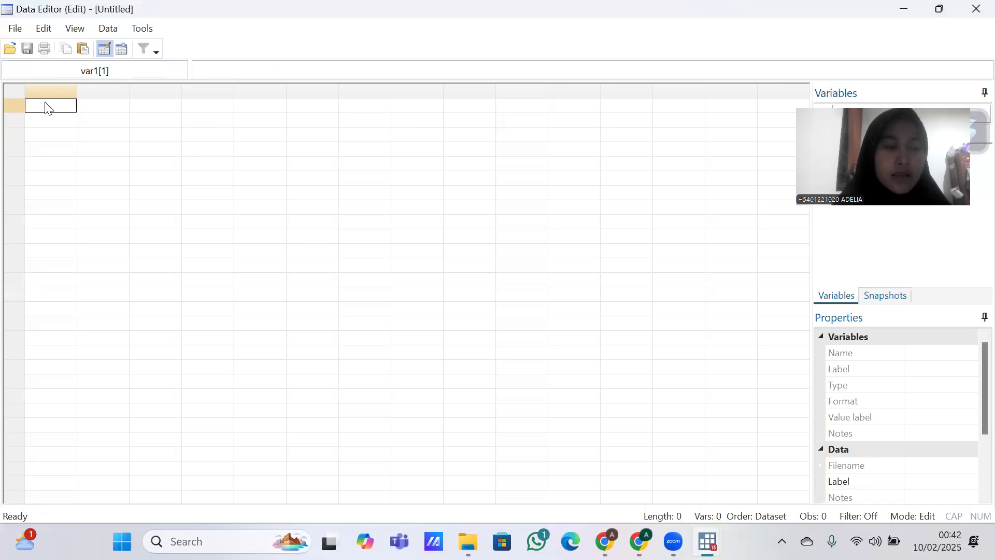
{"action": "right_click", "coordinate": [46, 107]}
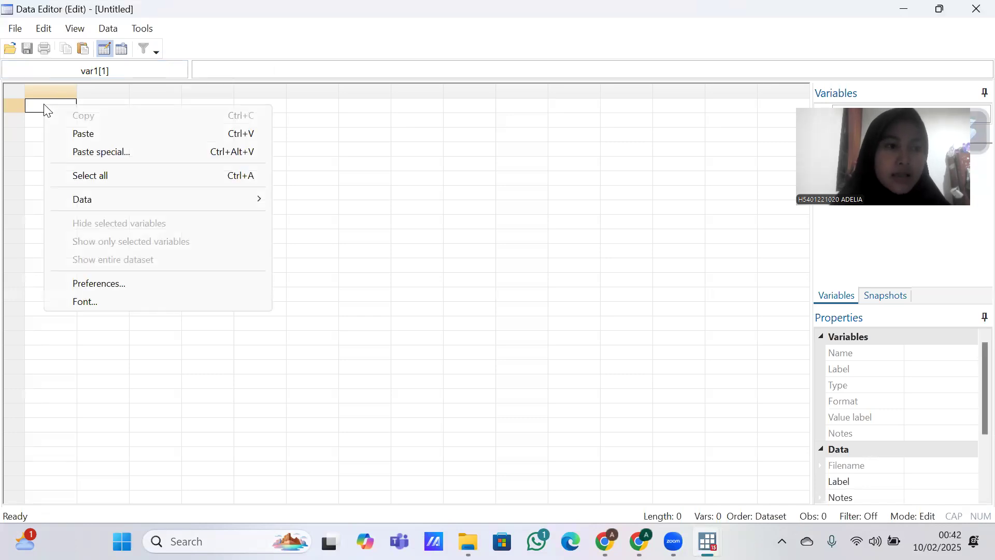
{"action": "left_click", "coordinate": [75, 134]}
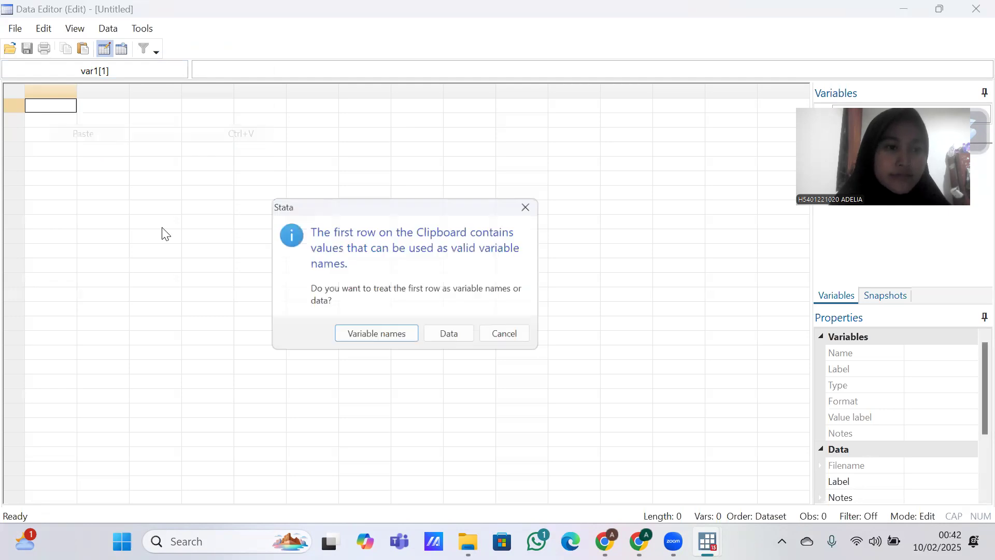
{"action": "left_click", "coordinate": [352, 337]}
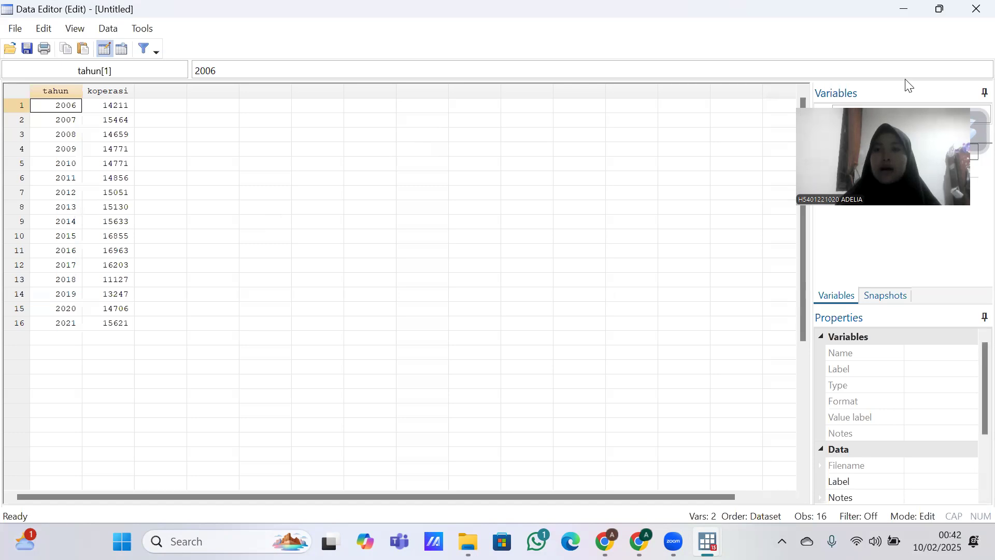
{"action": "left_click", "coordinate": [971, 13]}
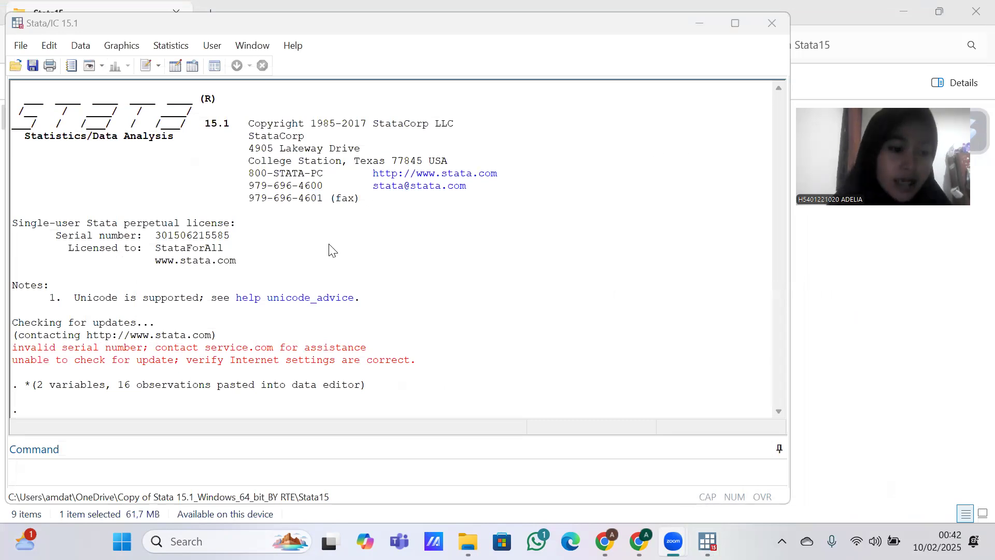
Step: Declare tahun as the time variable with the command tset tahun
{"action": "left_click", "coordinate": [124, 468]}
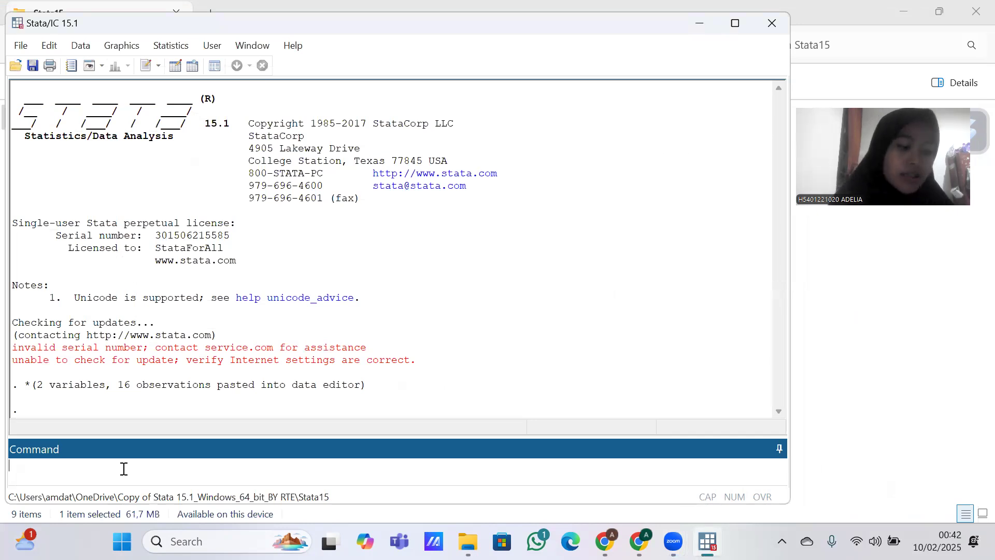
{"action": "type", "text": "tset "}
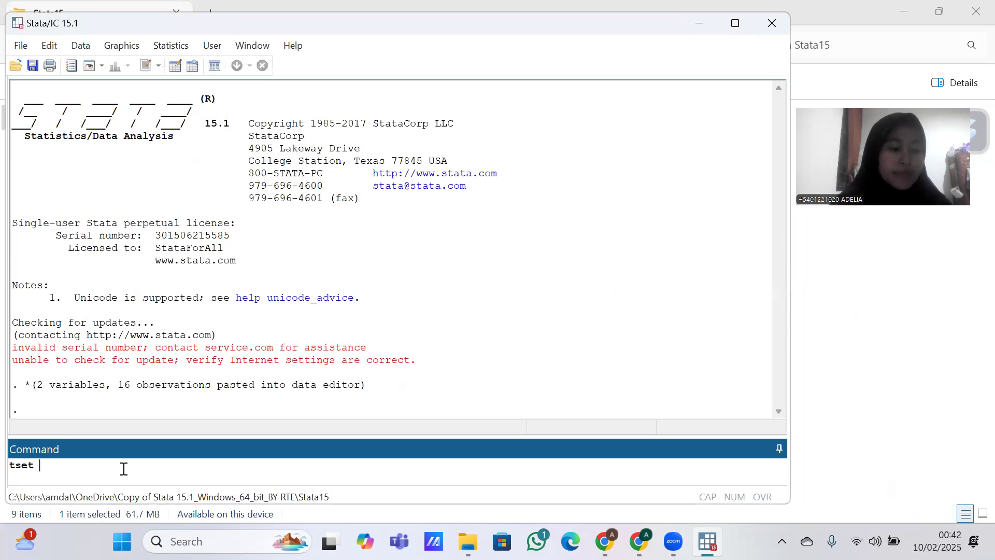
{"action": "type", "text": "tahun"}
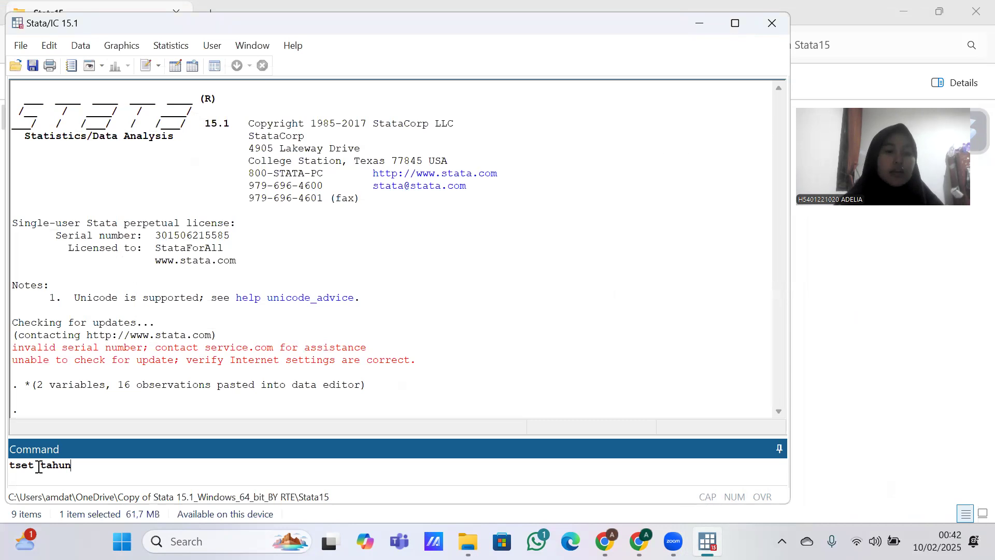
{"action": "left_click_drag", "start_coordinate": [40, 466], "coordinate": [76, 466]}
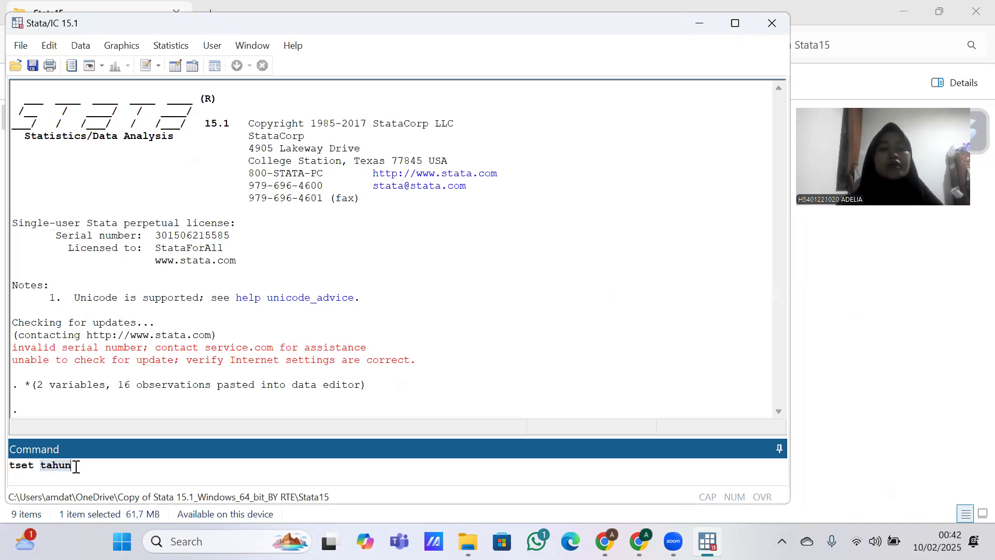
{"action": "left_click", "coordinate": [76, 467]}
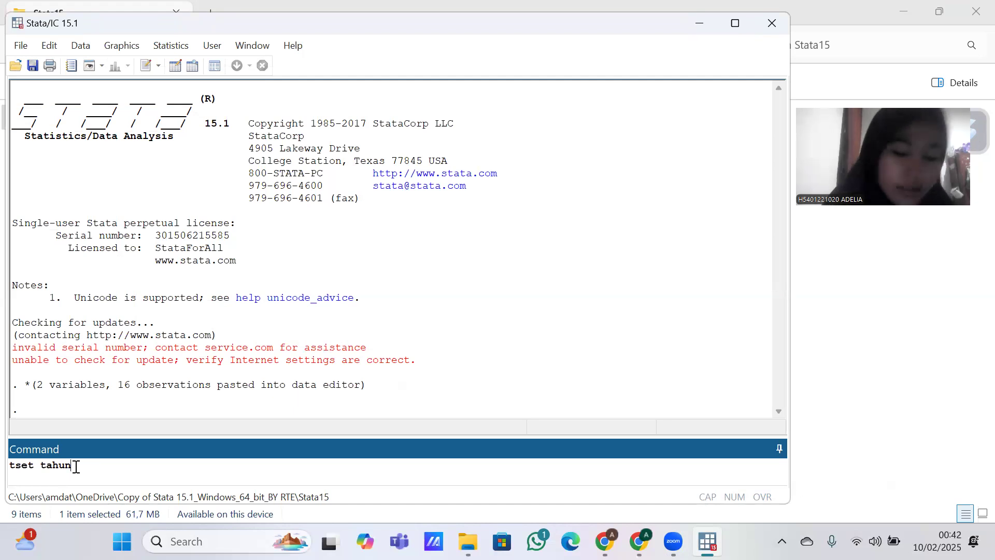
{"action": "key", "text": "Return"}
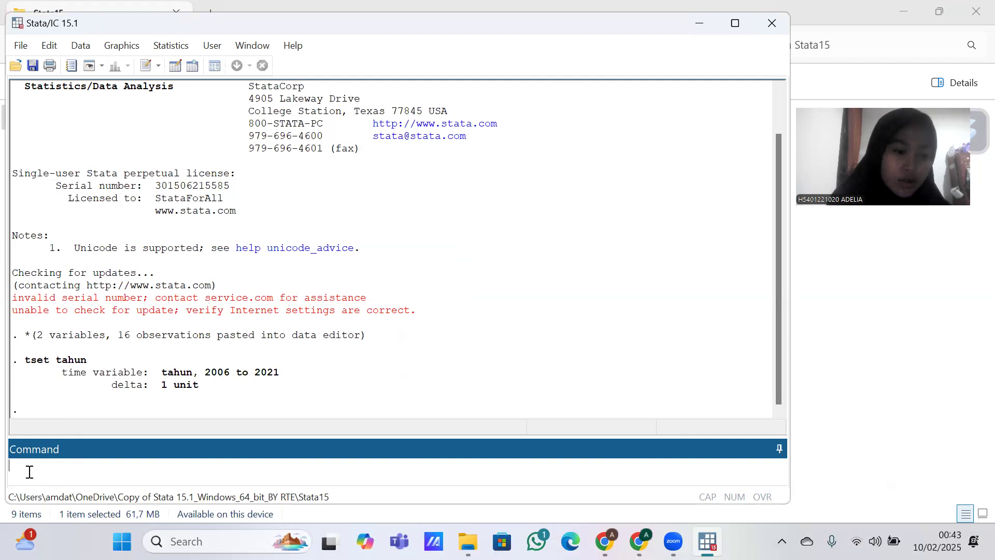
Step: Run the Dickey-Fuller unit root test on the level series with dfuller koperasi and review its output
{"action": "type", "text": "dfuller"}
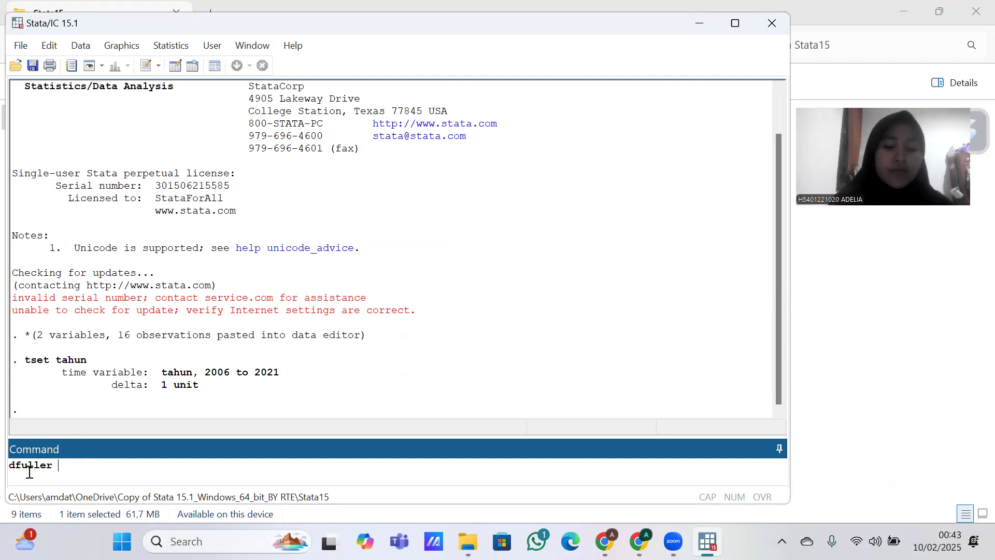
{"action": "type", "text": " koperasi"}
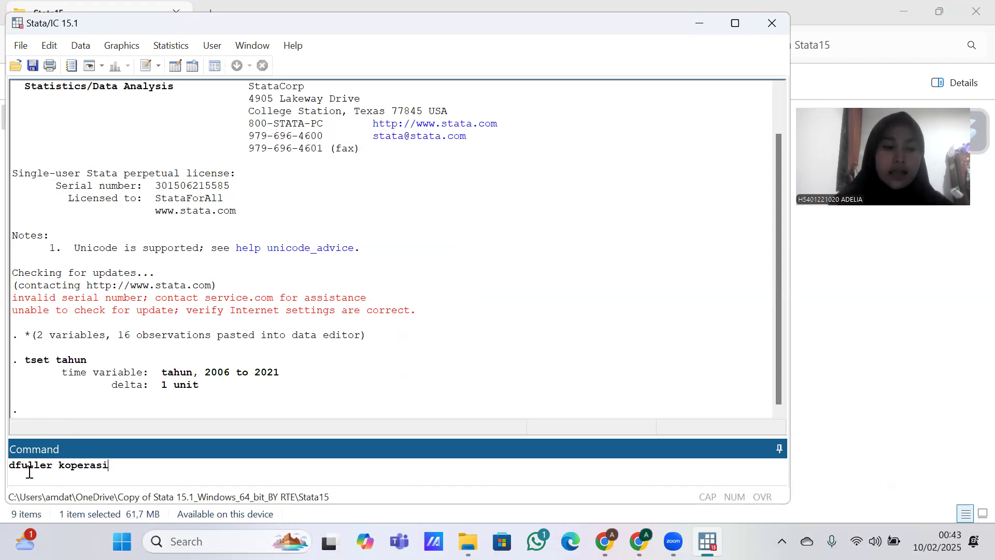
{"action": "key", "text": "Return"}
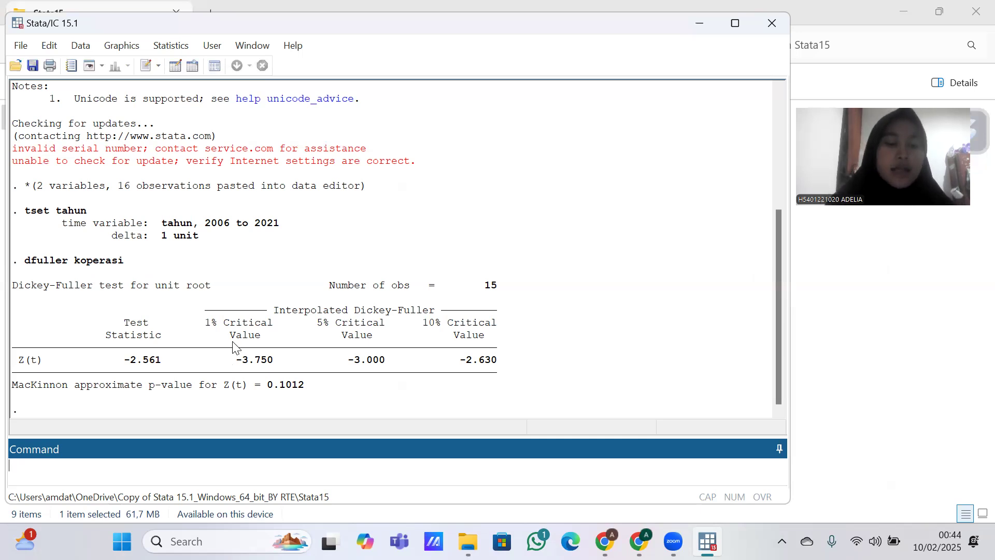
{"action": "scroll", "coordinate": [233, 344], "scroll_direction": "up", "scroll_amount": 3}
{"action": "scroll", "coordinate": [232, 344], "scroll_direction": "down", "scroll_amount": 3}
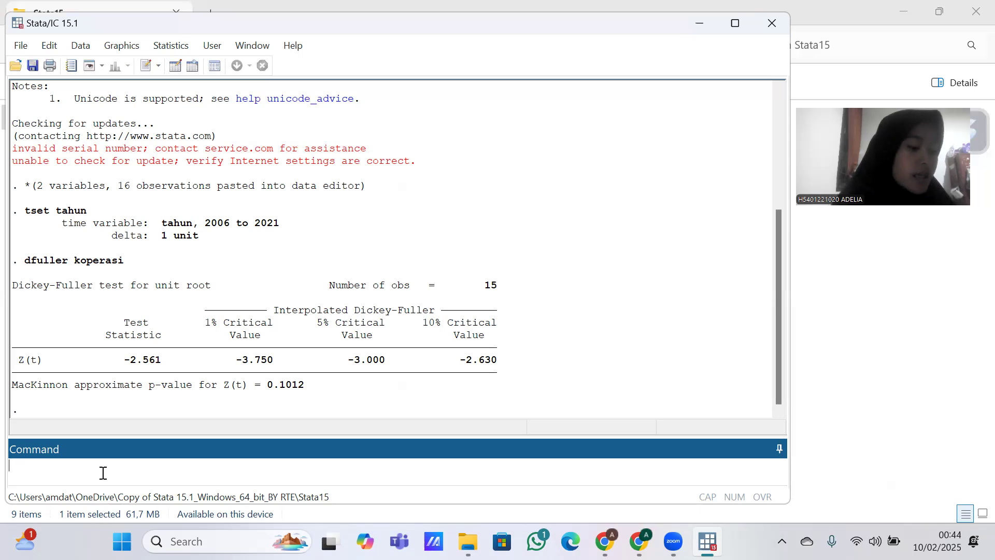
Step: Generate the first-difference variable with the command gen dkoperasi=d.koperasi
{"action": "type", "text": "ge"}
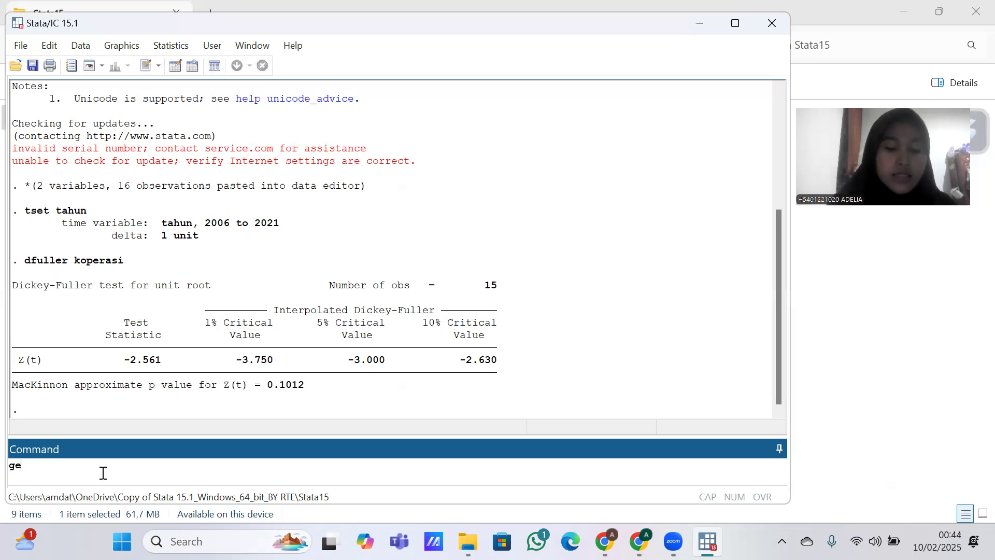
{"action": "type", "text": "n dkoper"}
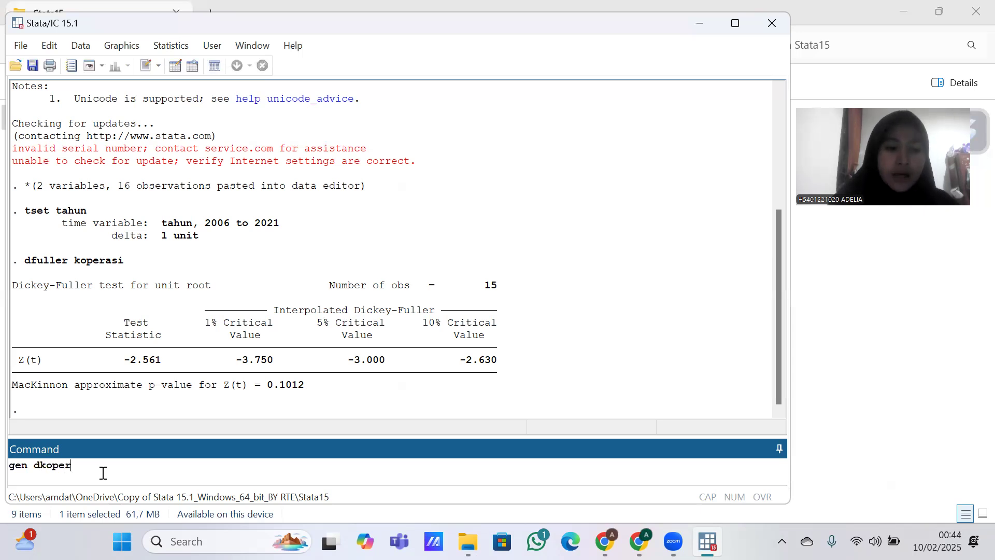
{"action": "type", "text": "asi="}
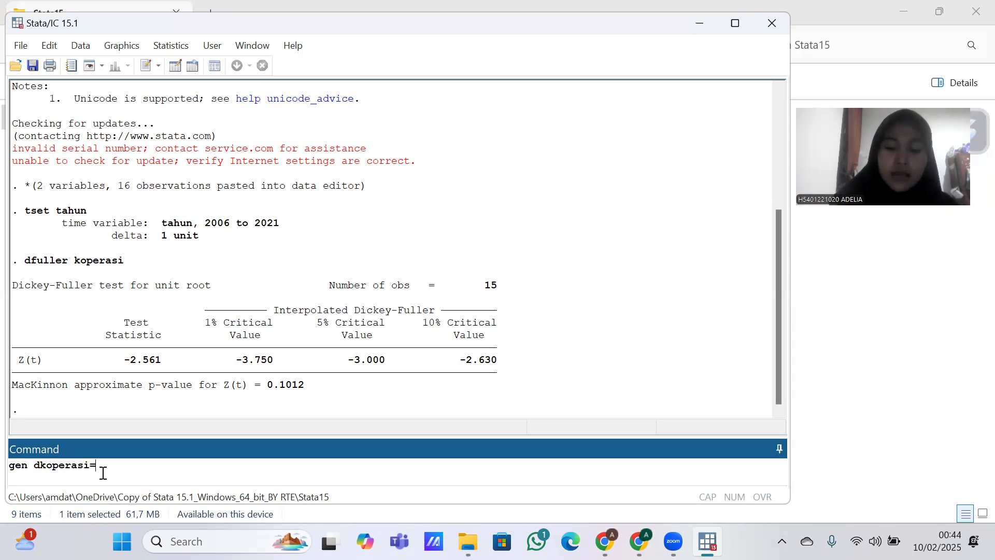
{"action": "type", "text": "d.koperasi"}
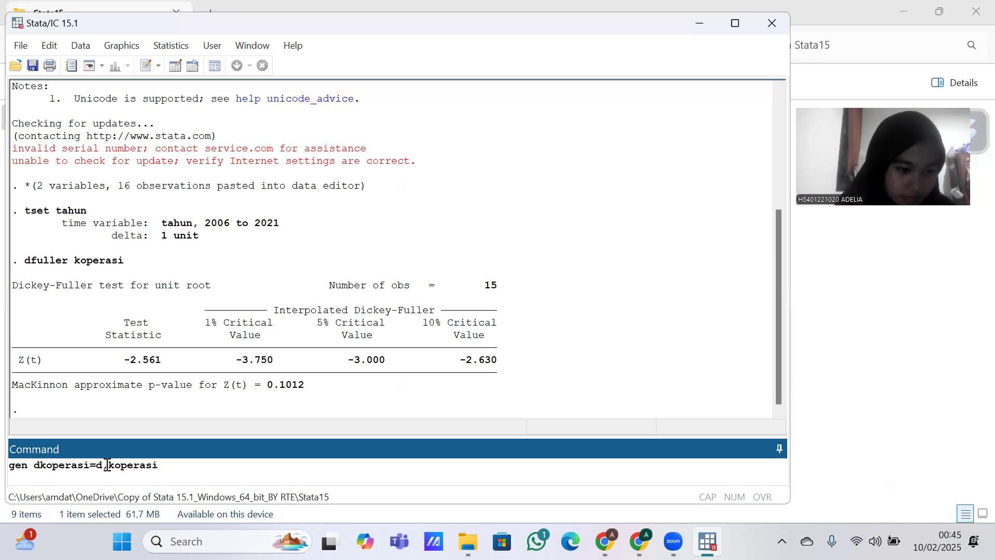
{"action": "left_click", "coordinate": [108, 465]}
{"action": "key", "text": "BackSpace"}
{"action": "type", "text": "."}
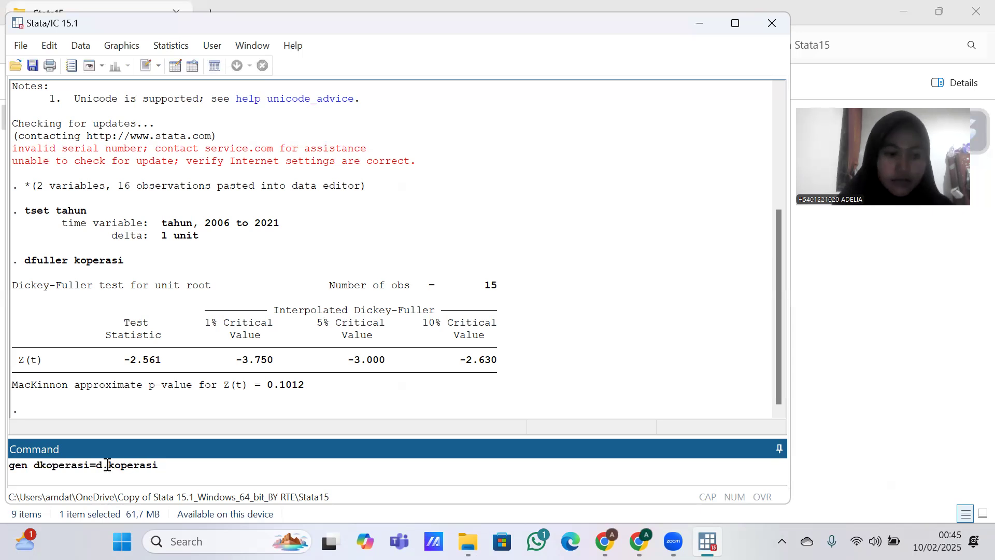
{"action": "key", "text": "Return"}
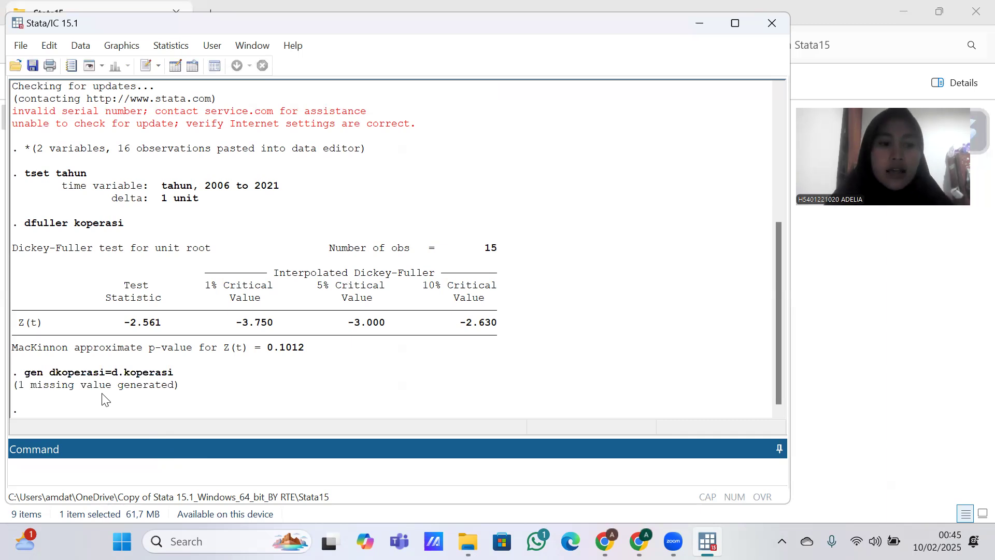
Step: Replace the missing difference value with zero using replace dkoperasi=0 if d.koperasi==
{"action": "type", "text": "re"}
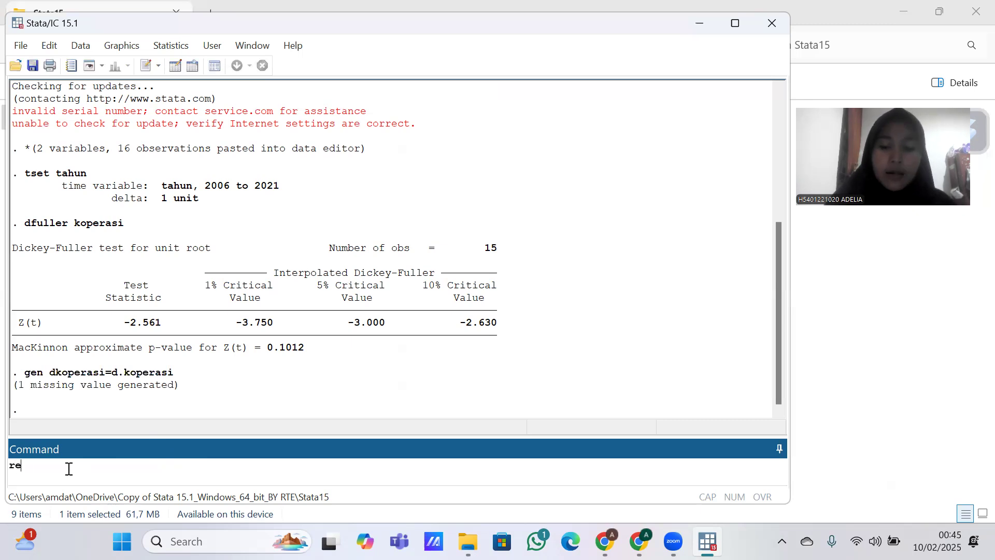
{"action": "type", "text": "place dkoperaso"}
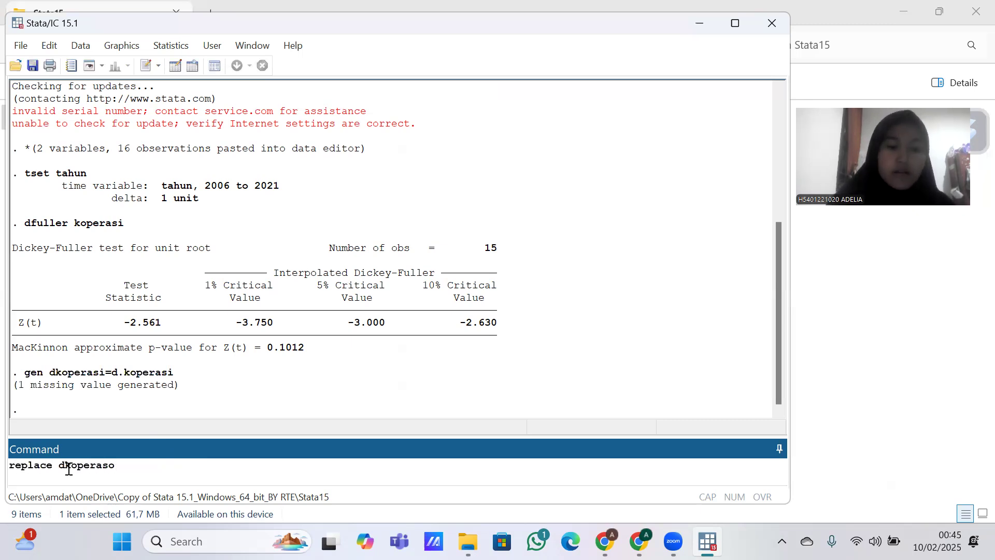
{"action": "key", "text": "BackSpace"}
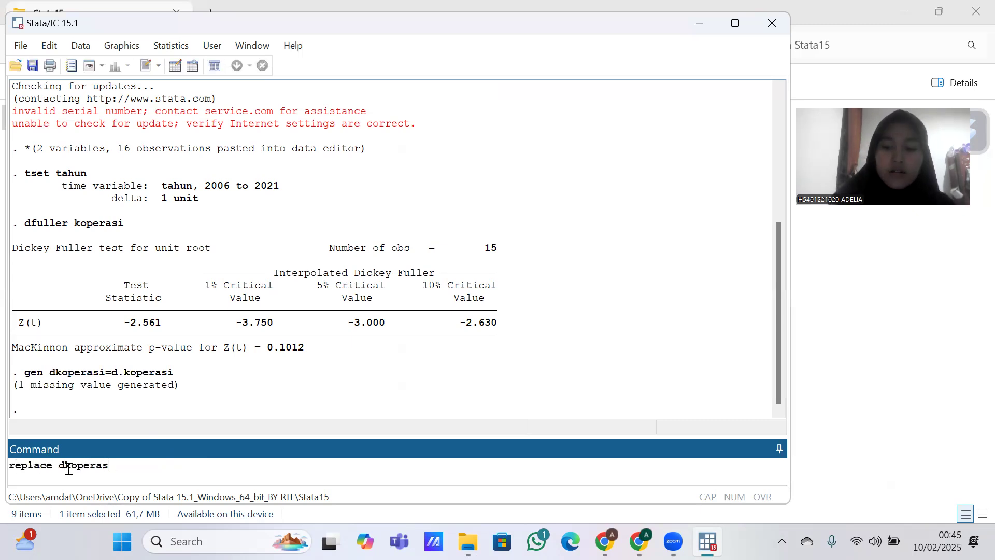
{"action": "type", "text": "i=0 if d.koperas"}
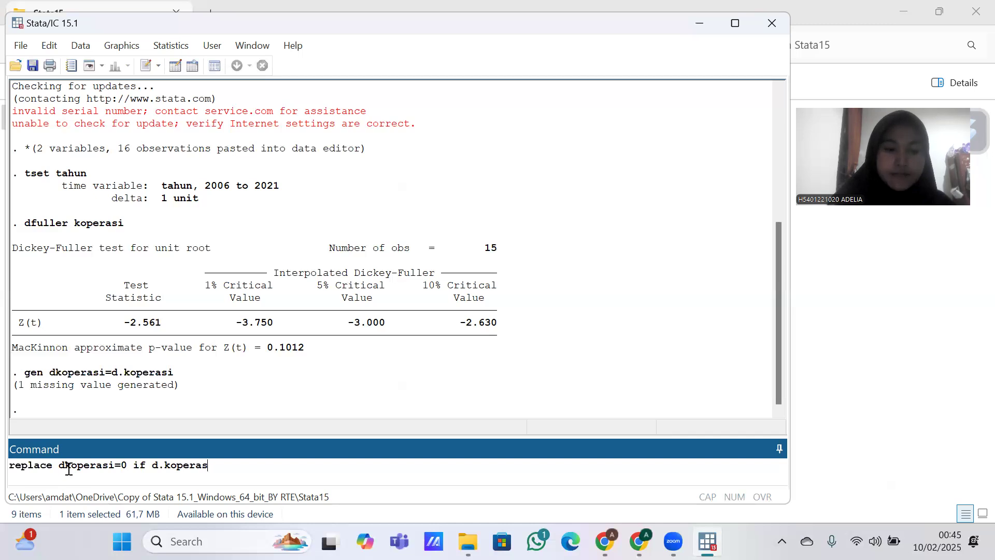
{"action": "type", "text": "i==."}
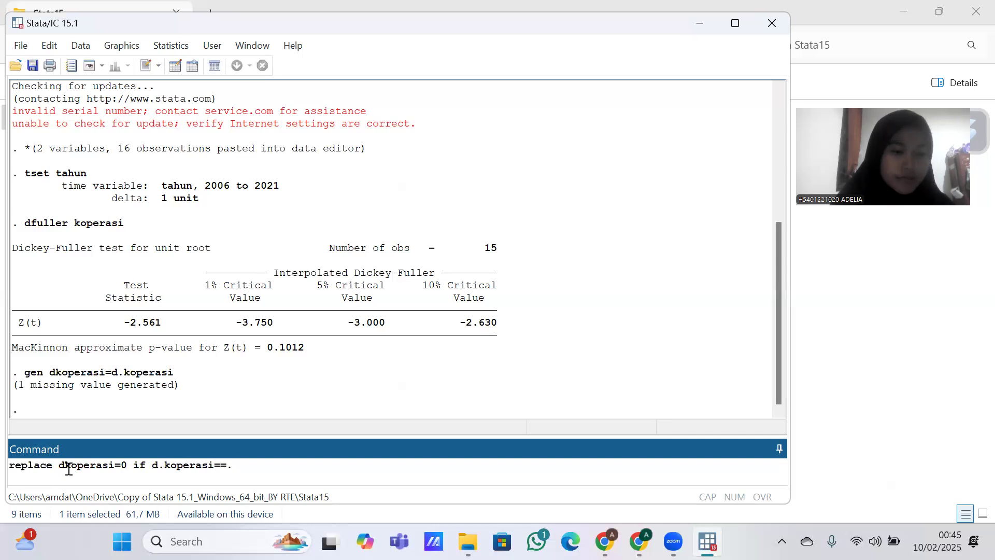
{"action": "key", "text": "Return"}
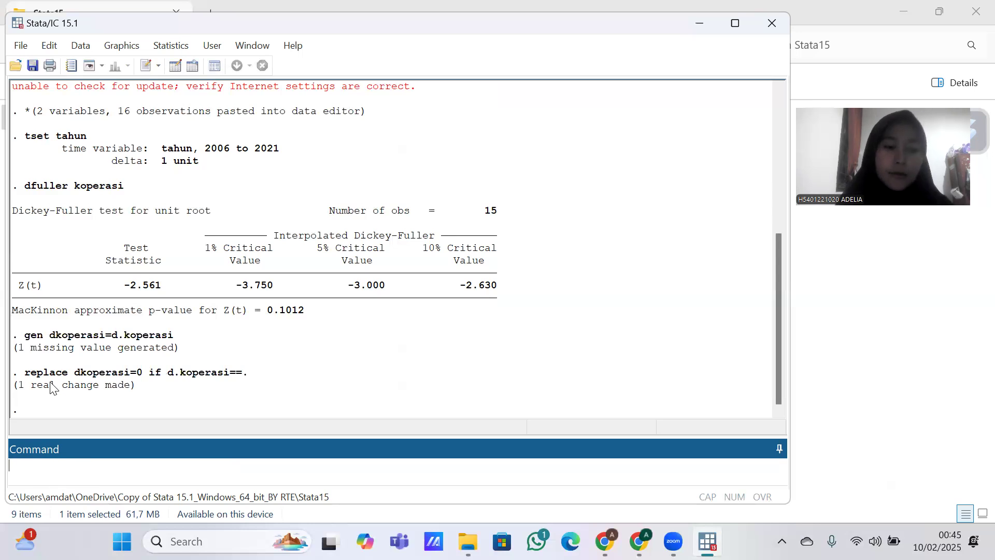
Step: Run the Dickey-Fuller test on the first-differenced series with dfuller d.koperasi and review its output
{"action": "type", "text": "d"}
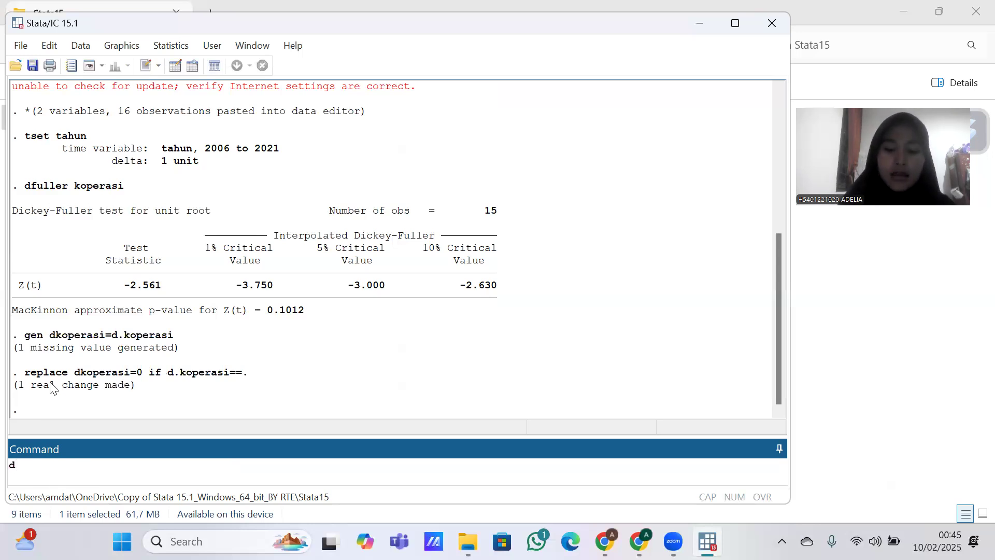
{"action": "type", "text": "fuller"}
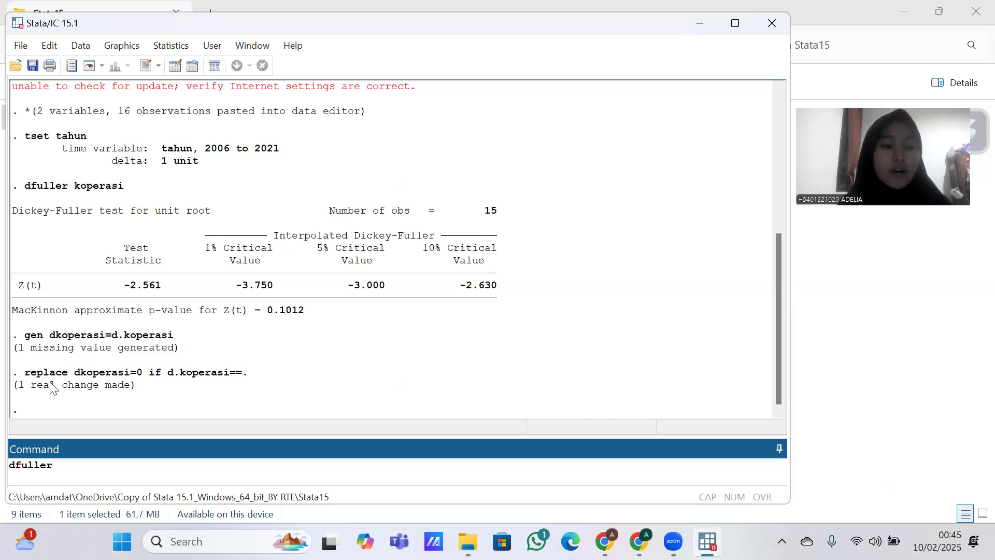
{"action": "type", "text": "d.koperasi"}
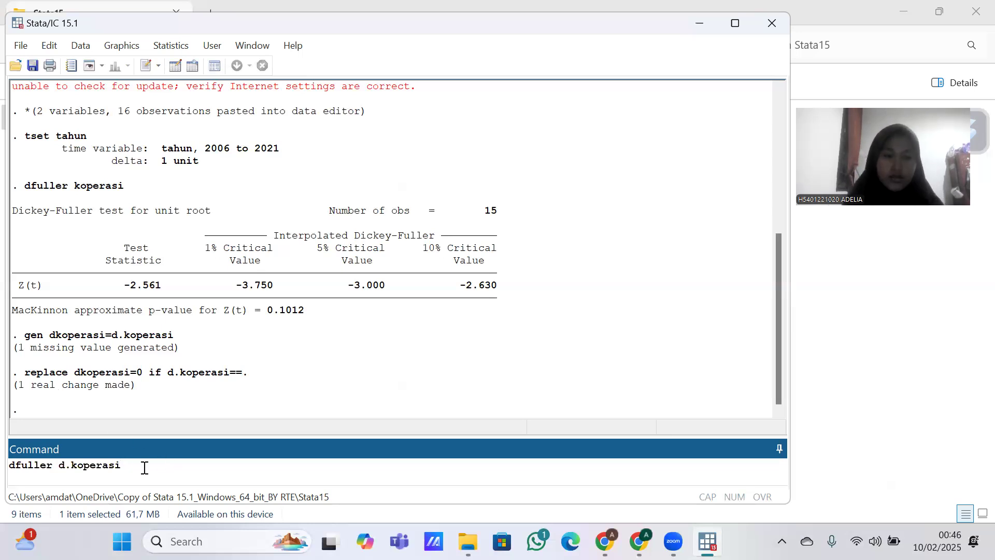
{"action": "key", "text": "Return"}
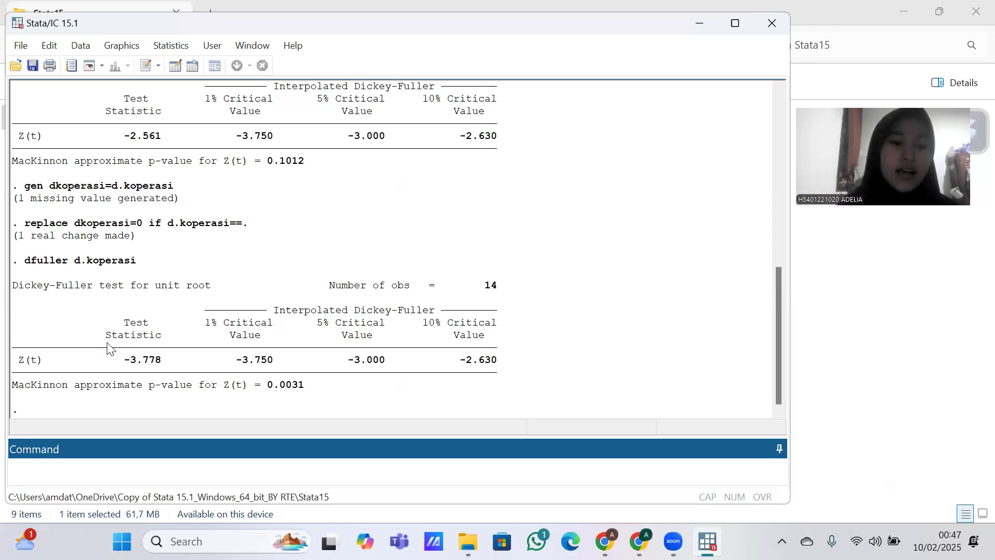
{"action": "scroll", "coordinate": [107, 347], "scroll_direction": "up", "scroll_amount": 5}
{"action": "scroll", "coordinate": [108, 348], "scroll_direction": "down", "scroll_amount": 5}
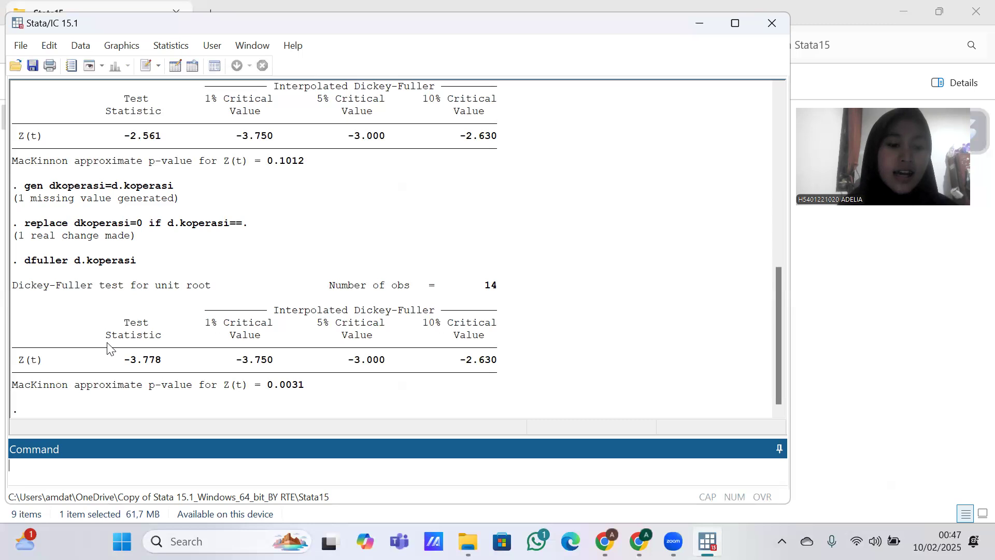